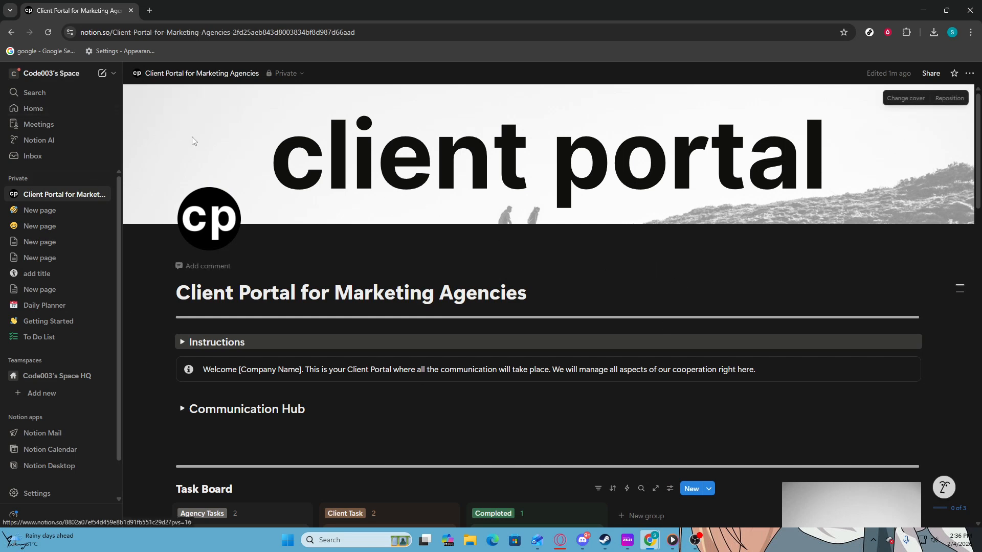
Create a new private page and insert a board view database in its body
left_click(106, 179)
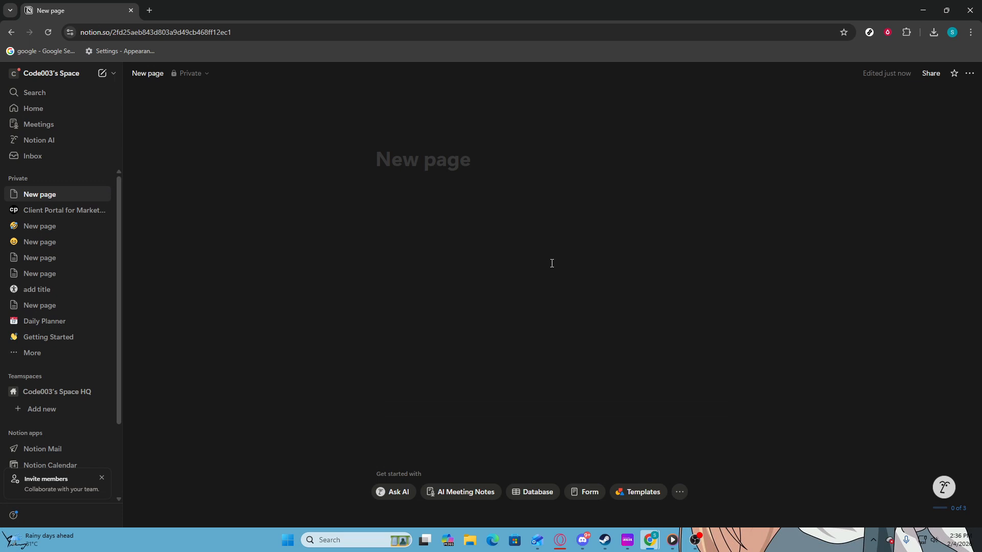
left_click(496, 233)
type("/b")
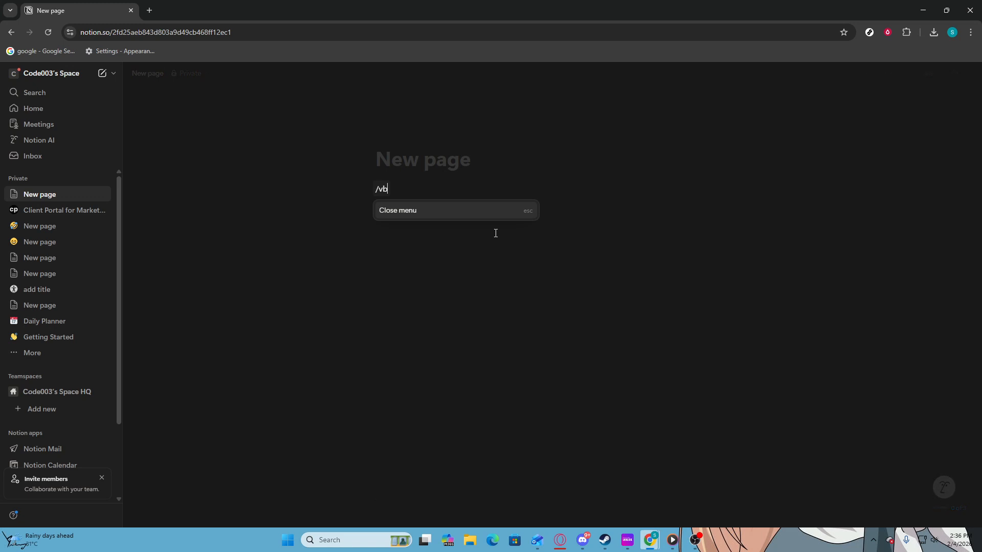
type("o")
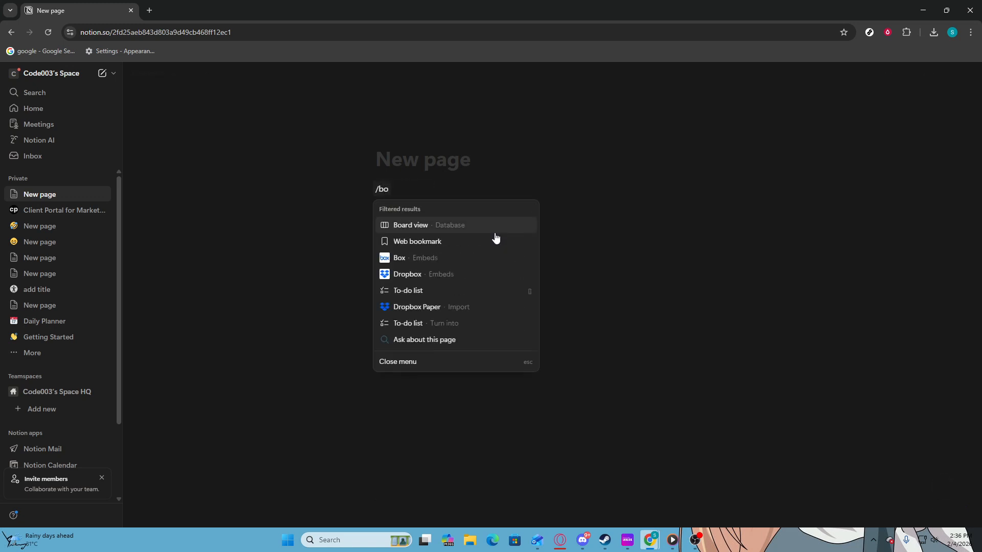
type("ard")
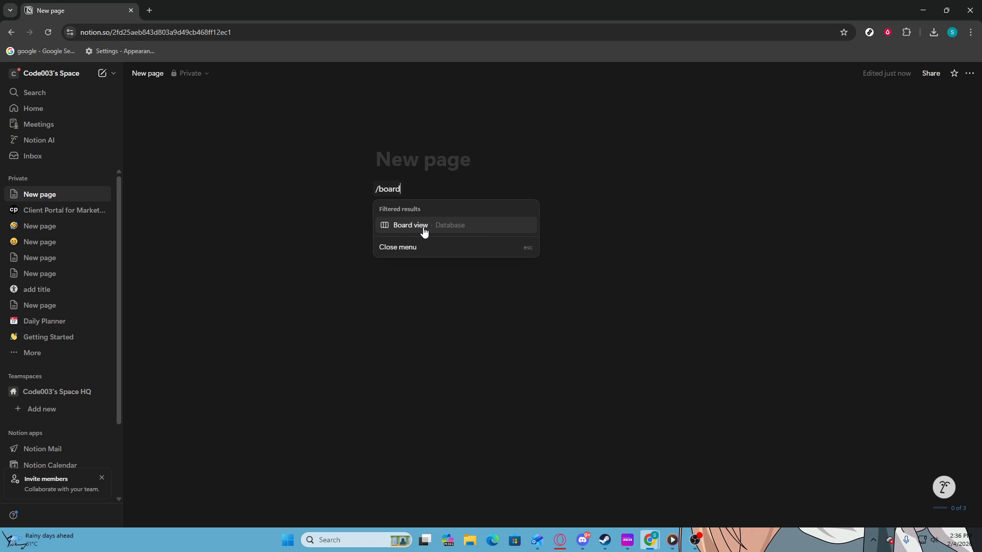
left_click(424, 231)
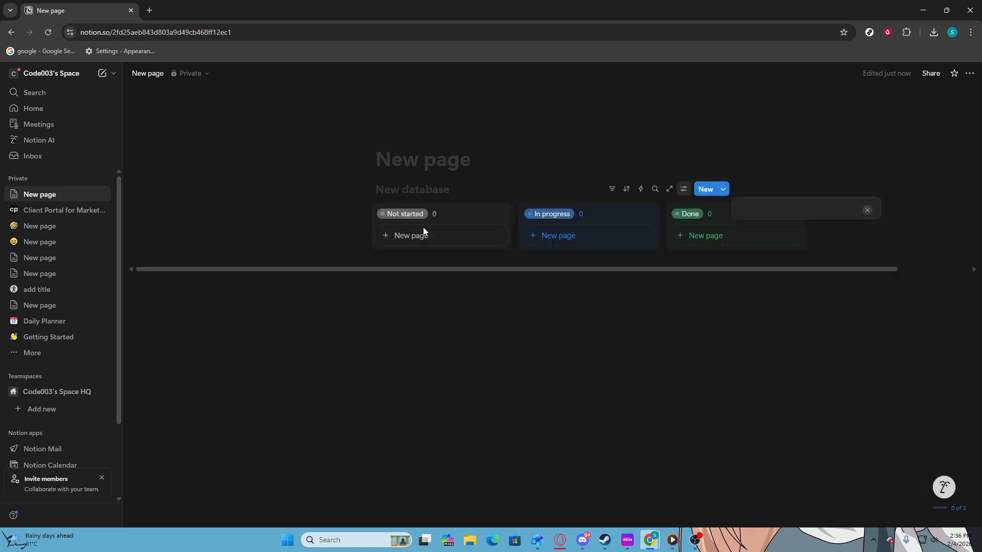
left_click(549, 315)
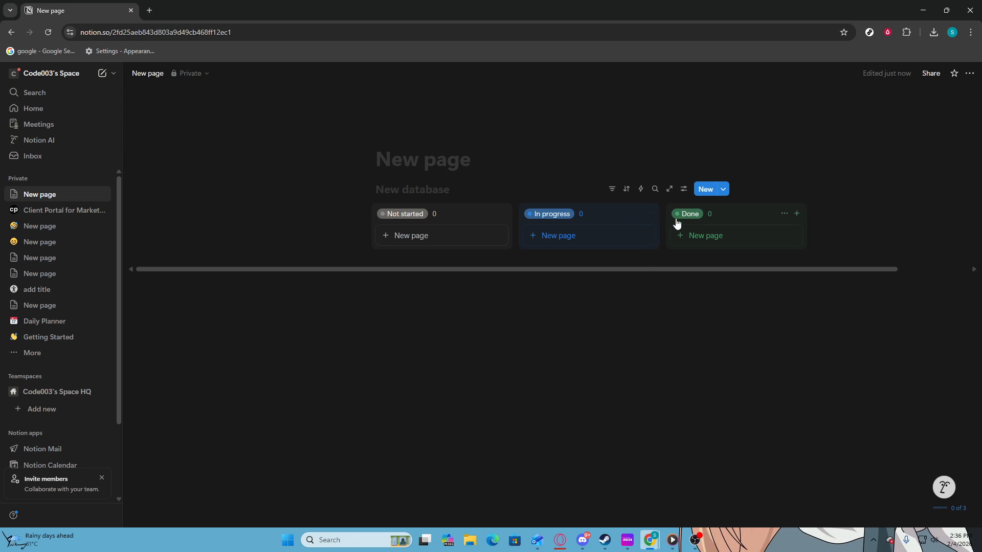
Add a new property of type Select to the board's database
left_click(684, 190)
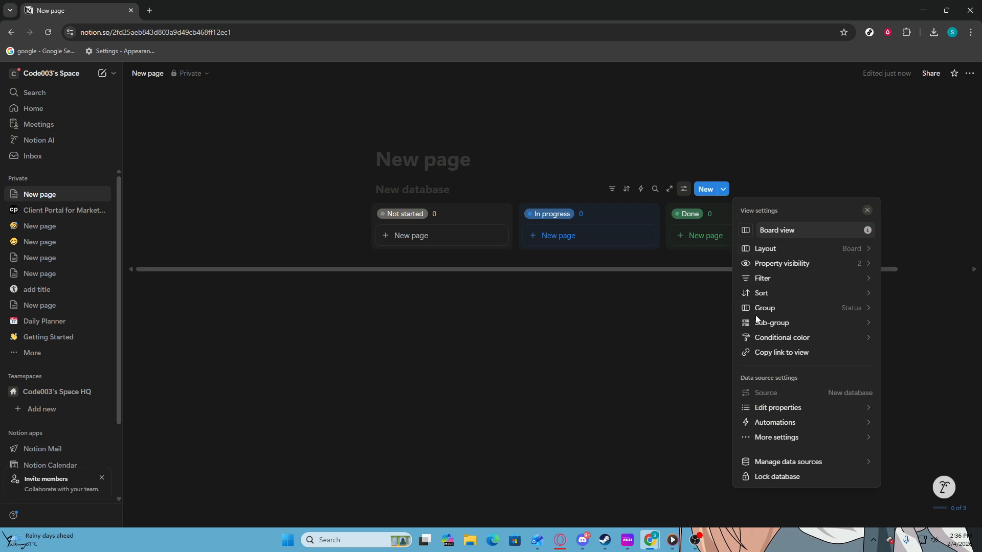
left_click(779, 407)
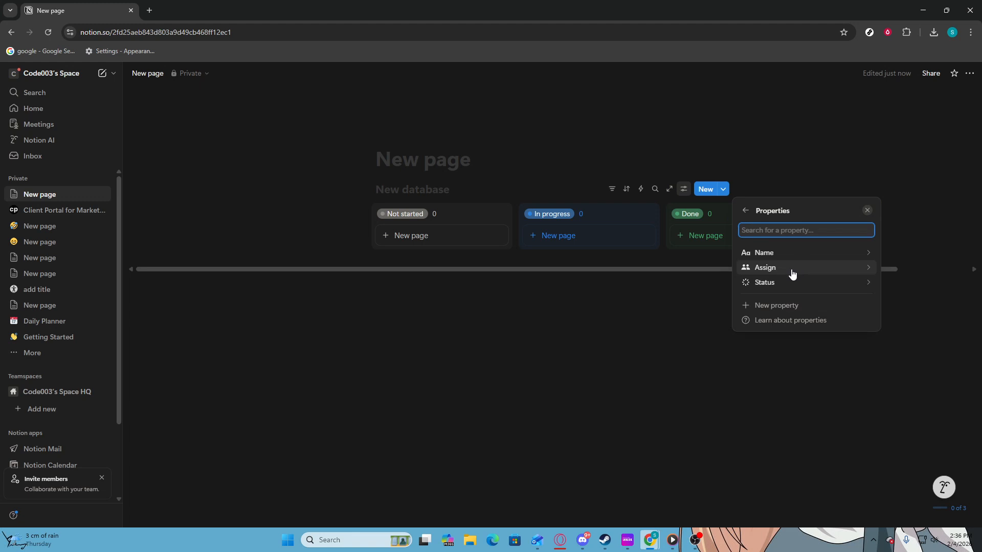
left_click(780, 305)
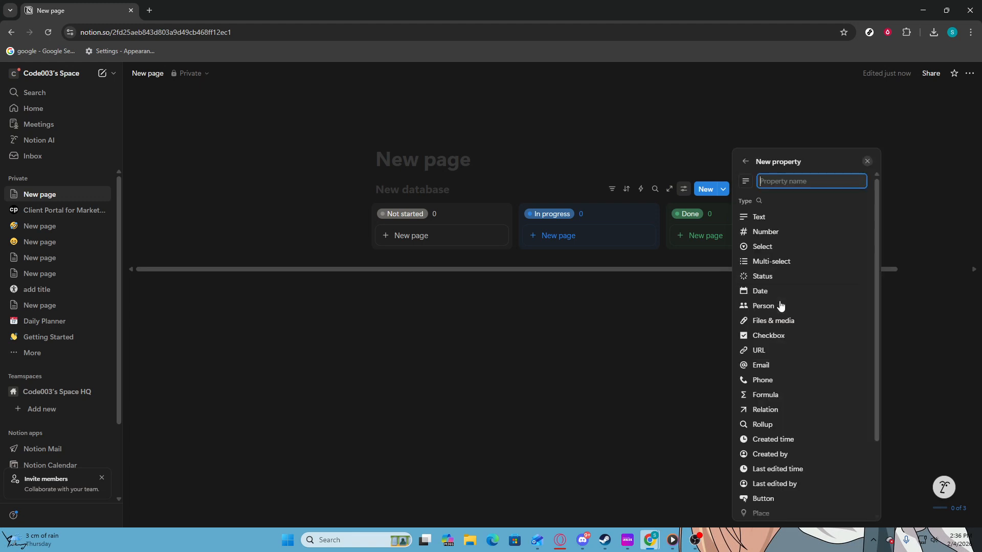
left_click(770, 247)
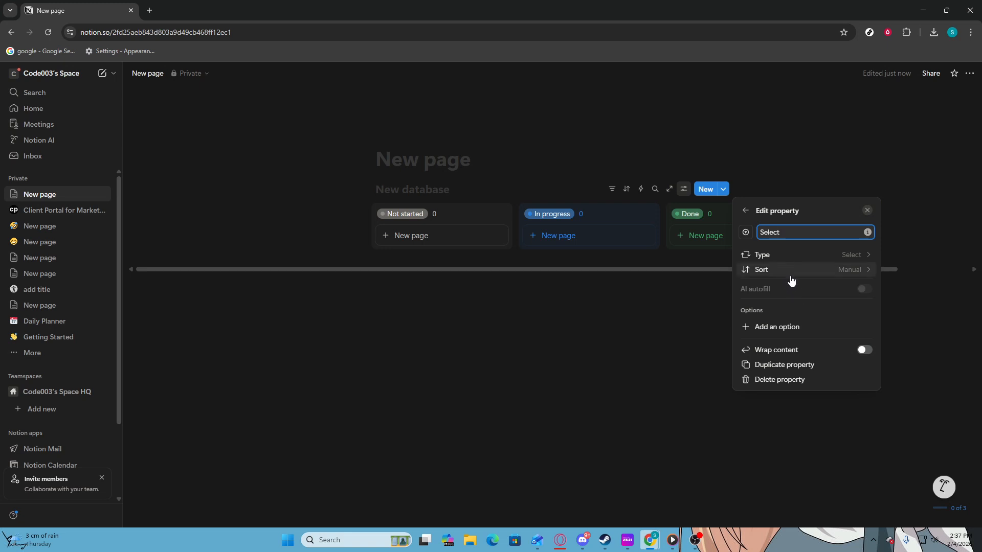
left_click(746, 210)
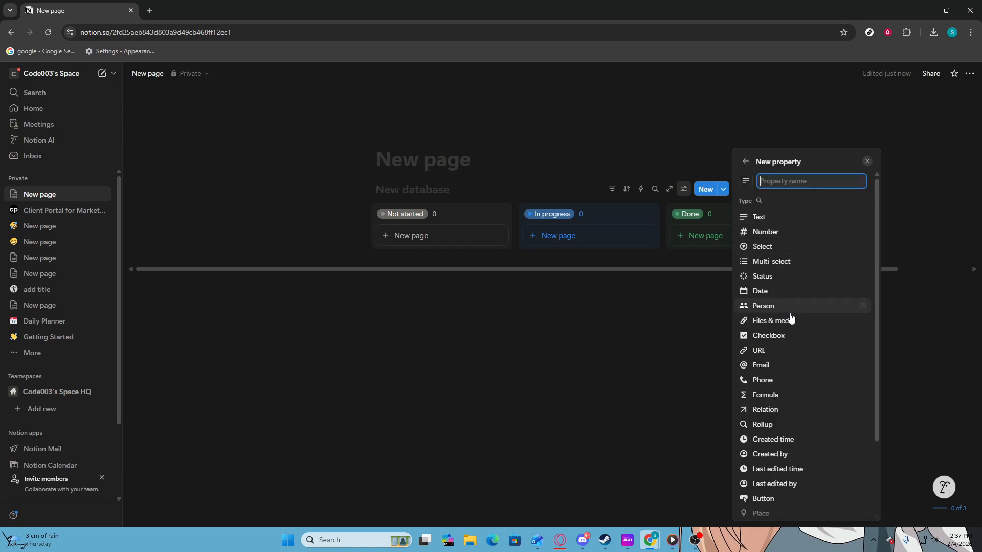
left_click(746, 162)
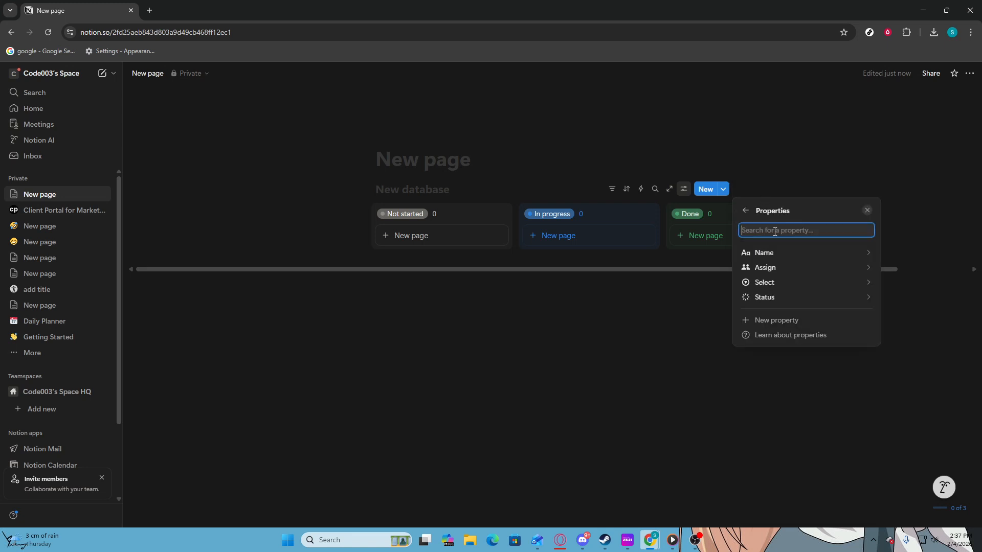
Add the options "done", "set properties", "in progress" and "hello" to the Select property
left_click(782, 282)
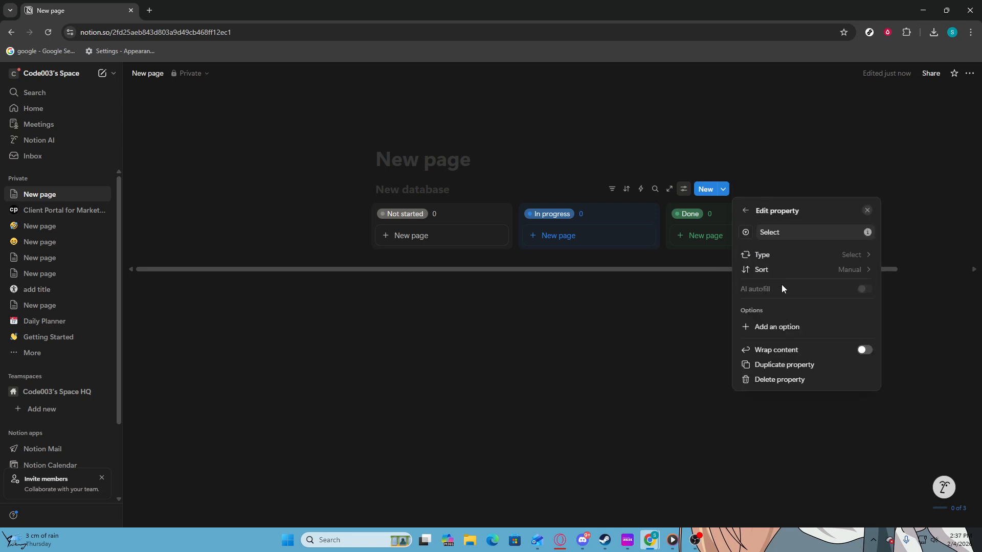
left_click(776, 328)
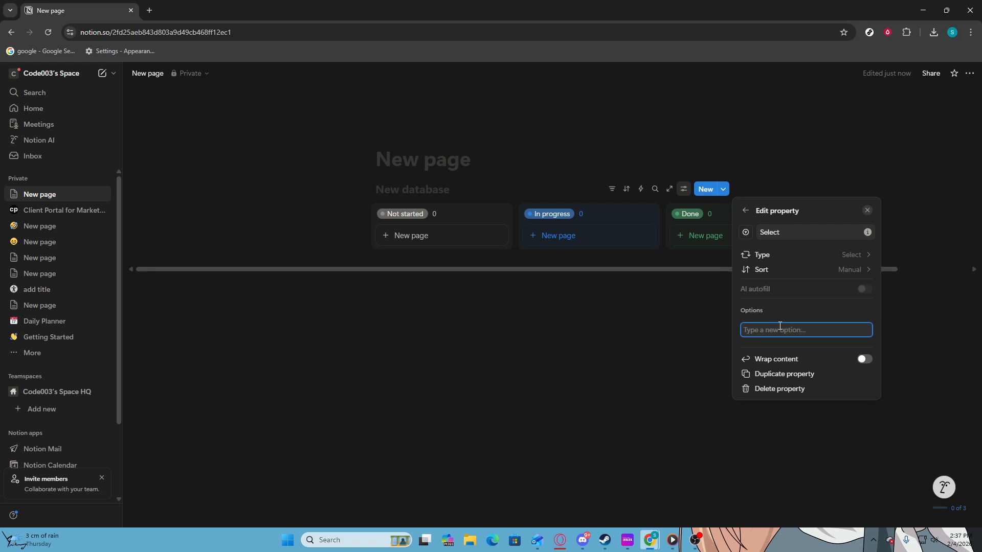
type("done")
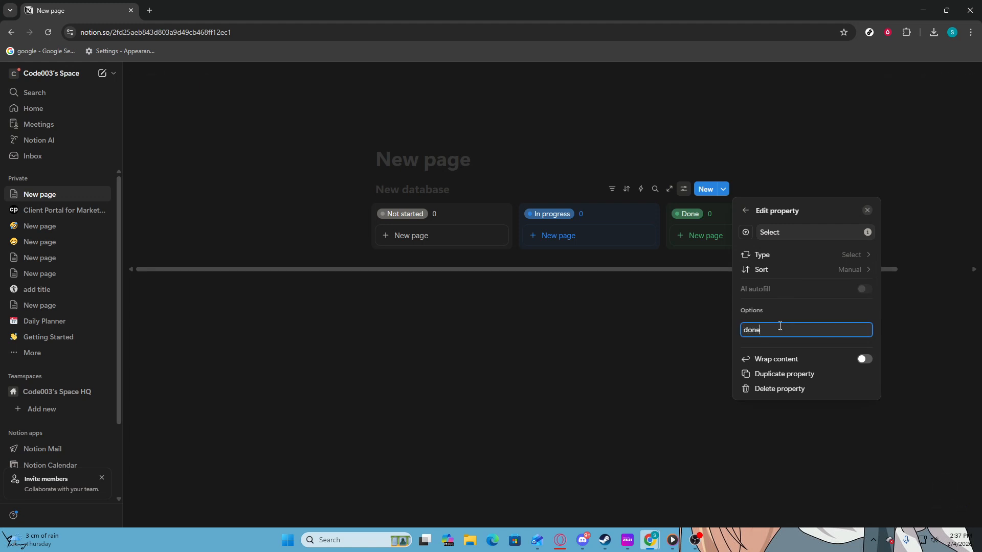
key("Return")
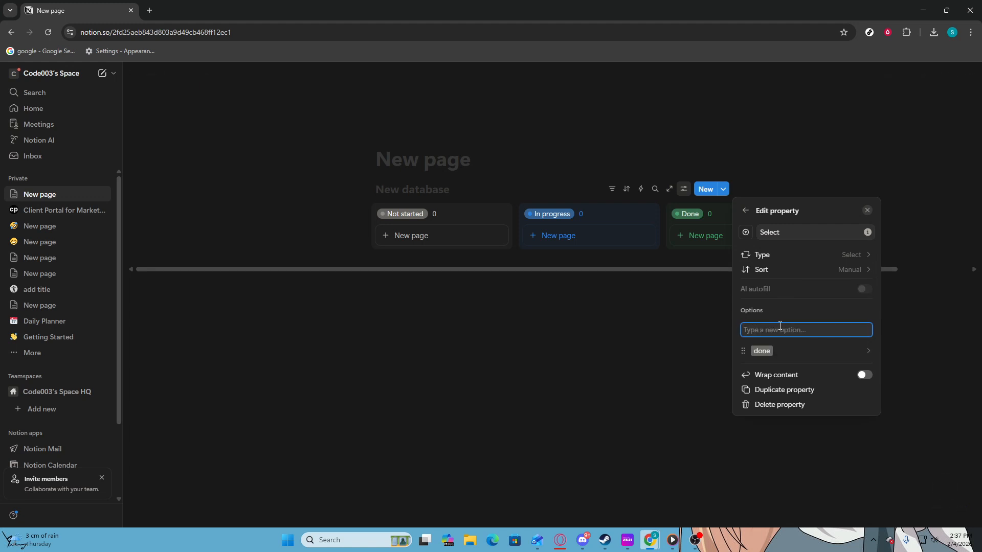
type("set properties")
key("Return")
type("in progress")
key("Return")
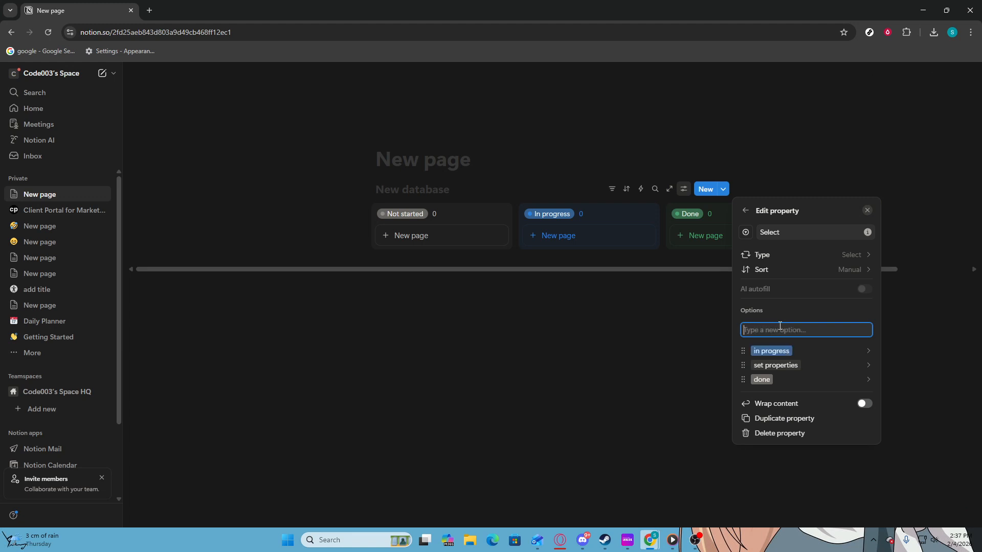
type("hello")
key("Return")
left_click(745, 211)
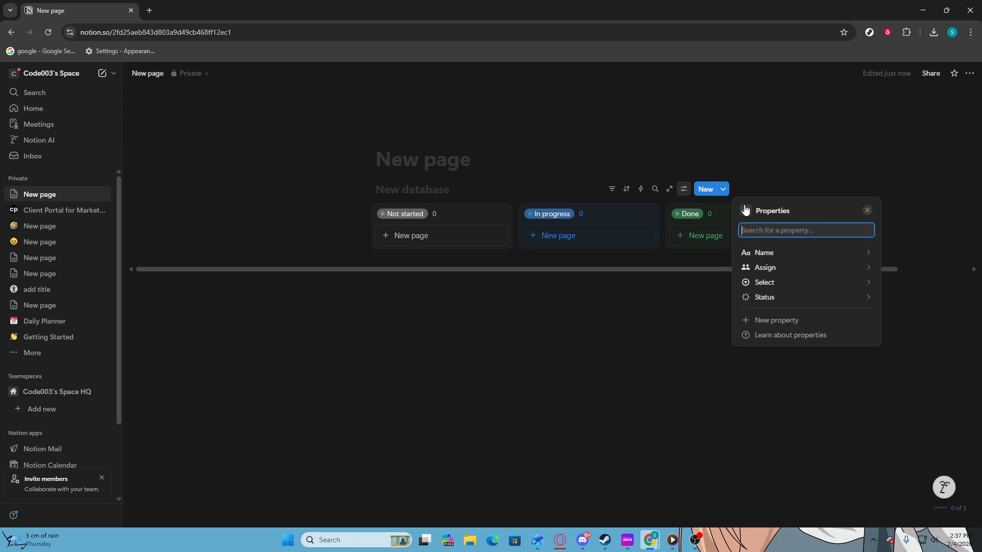
Group the board by the Select property instead of Status
left_click(745, 210)
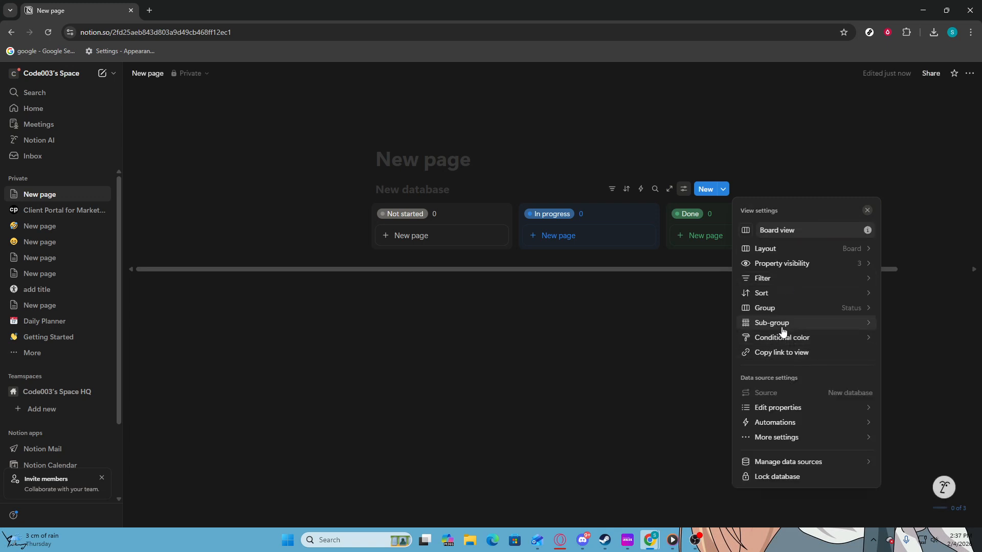
left_click(833, 309)
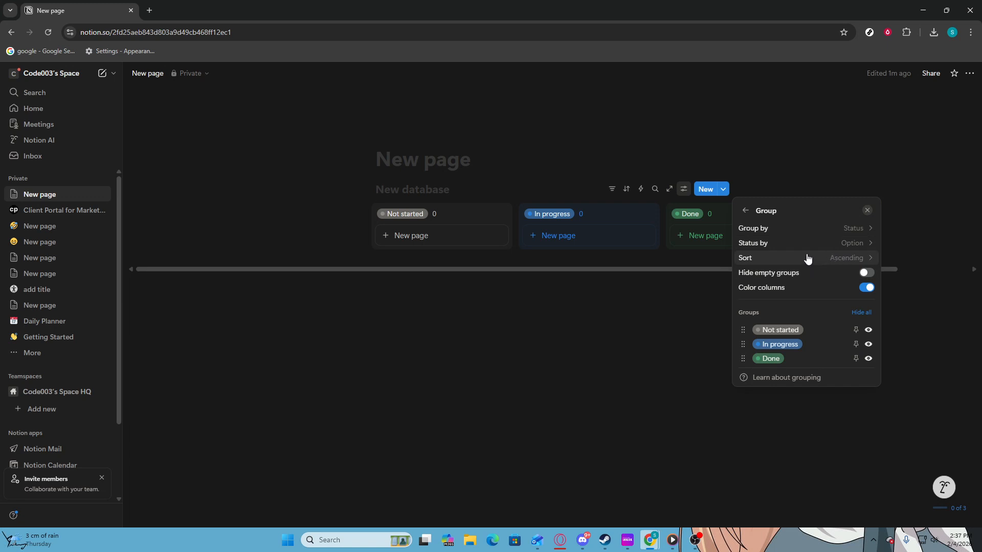
left_click(783, 228)
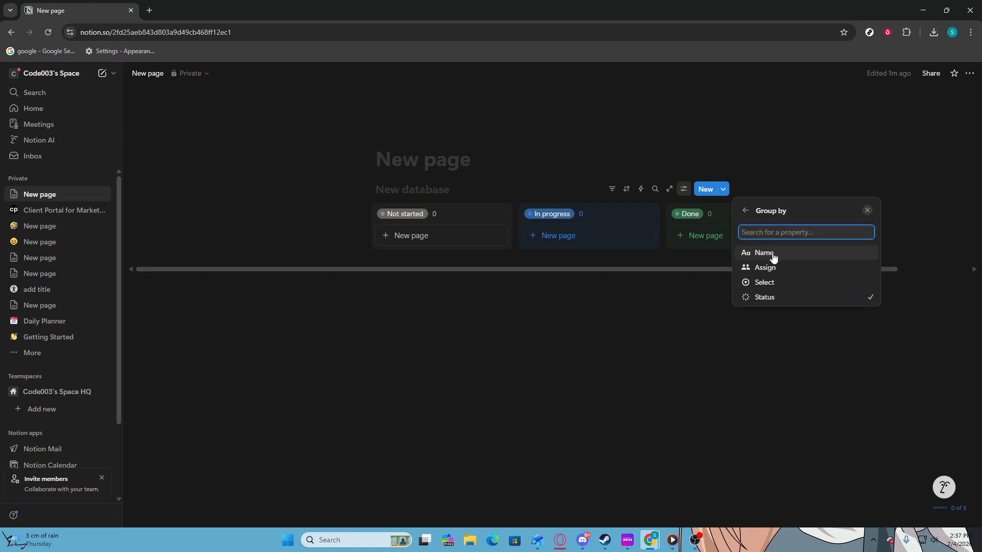
left_click(765, 284)
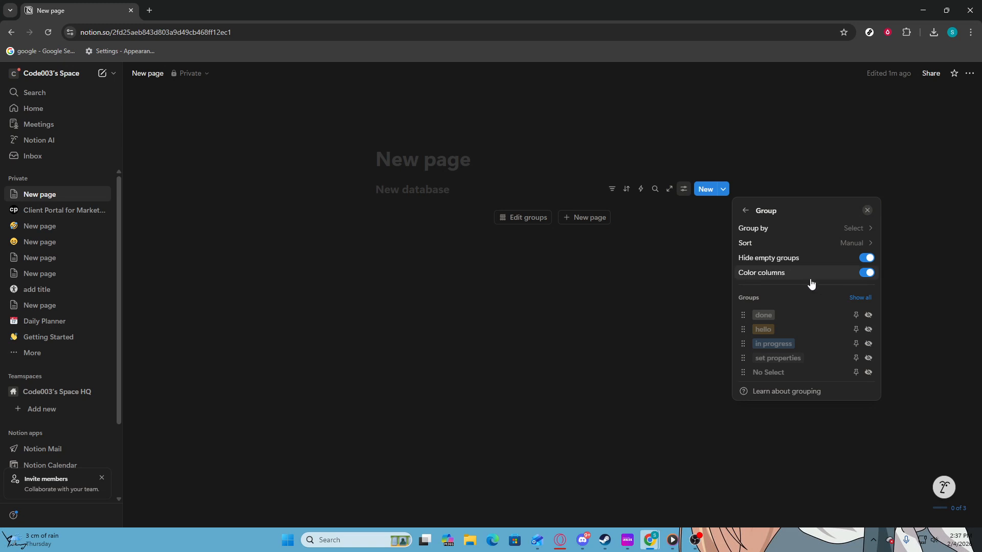
Unhide the No Select, in progress, done, hello and set properties groups on the board
left_click(867, 373)
left_click(868, 358)
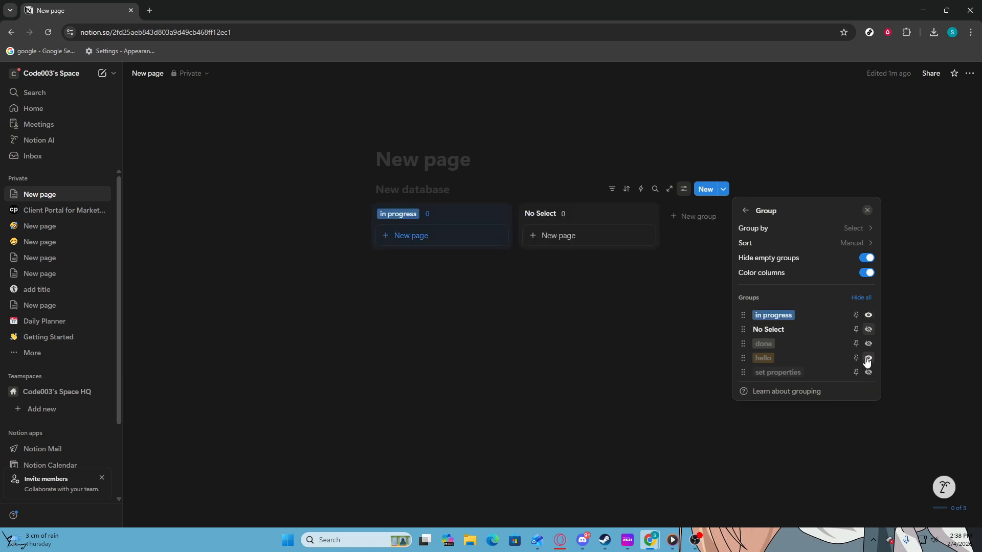
left_click(867, 344)
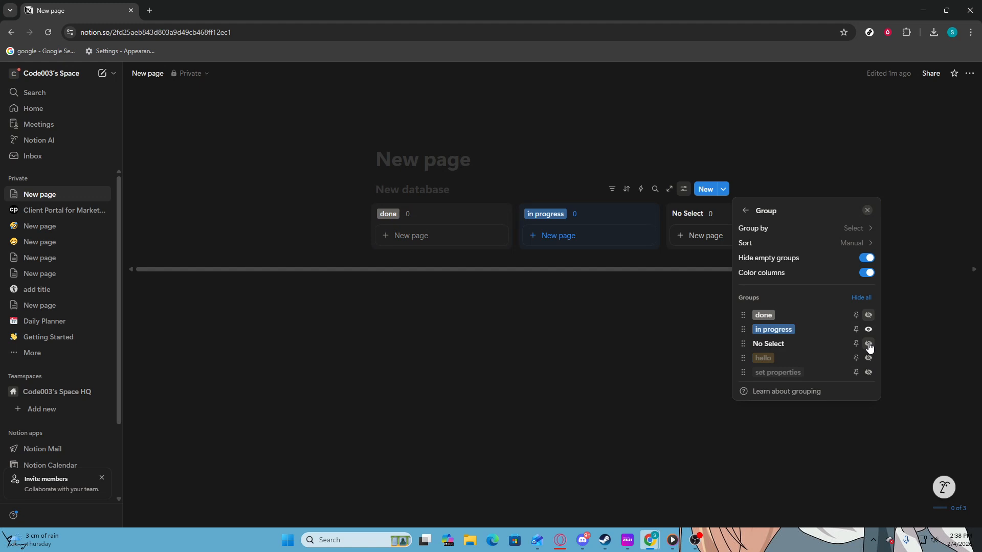
left_click(869, 315)
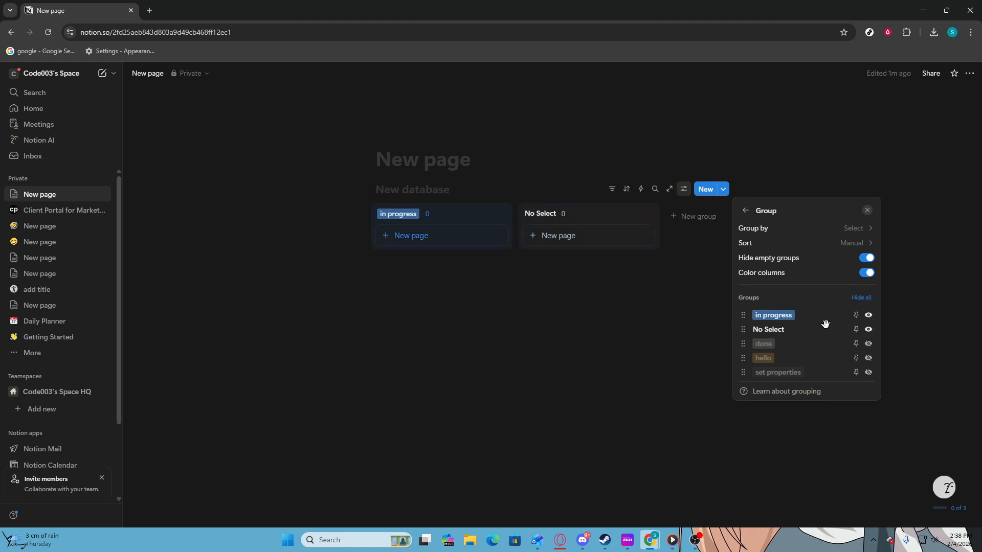
left_click(868, 344)
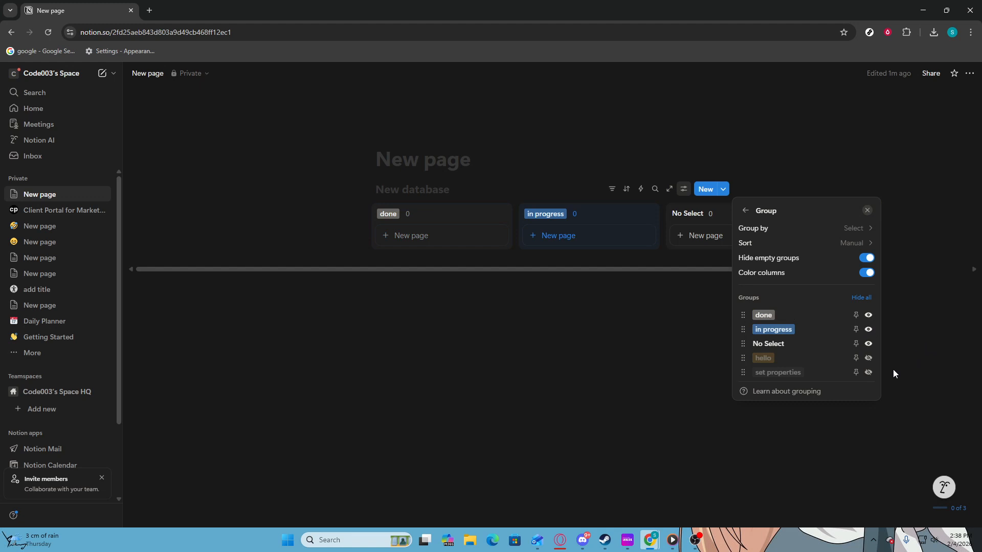
left_click(868, 358)
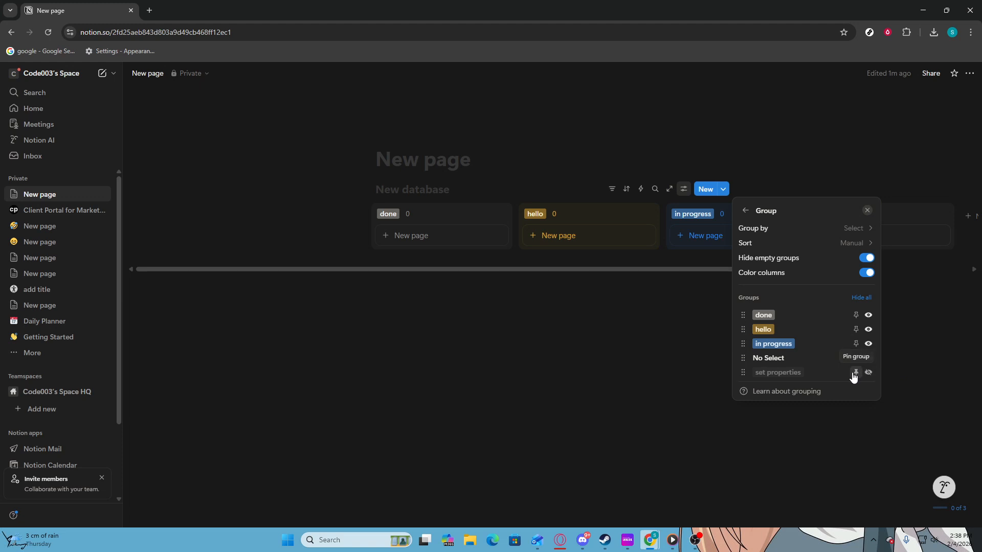
left_click(867, 373)
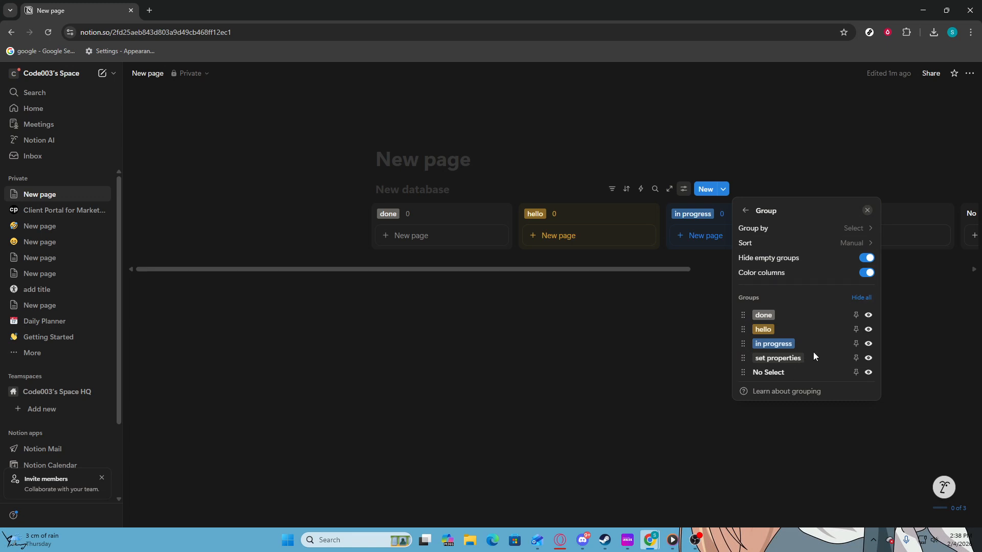
left_click(684, 326)
Add a card named "task 1" to the in progress group
left_click_drag(649, 271, 771, 277)
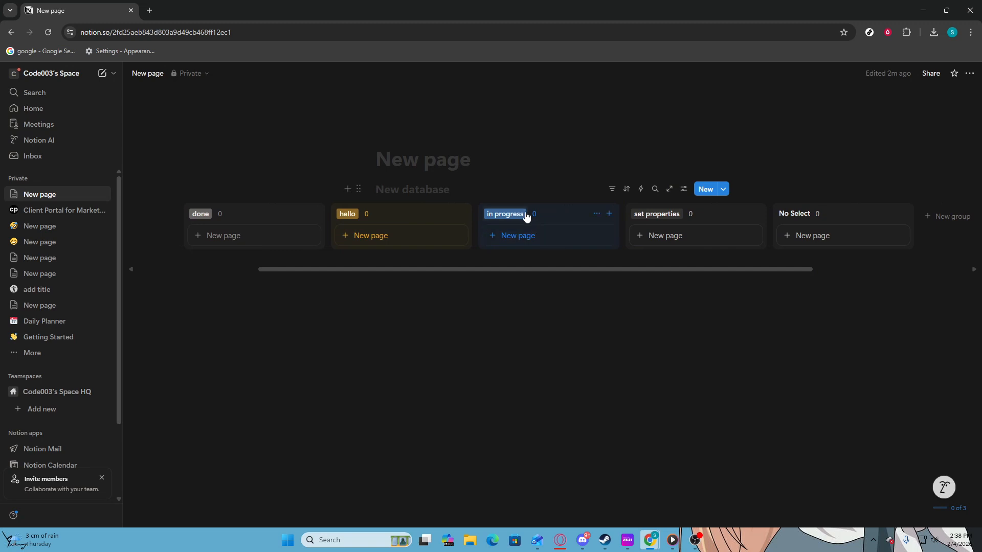
left_click(526, 235)
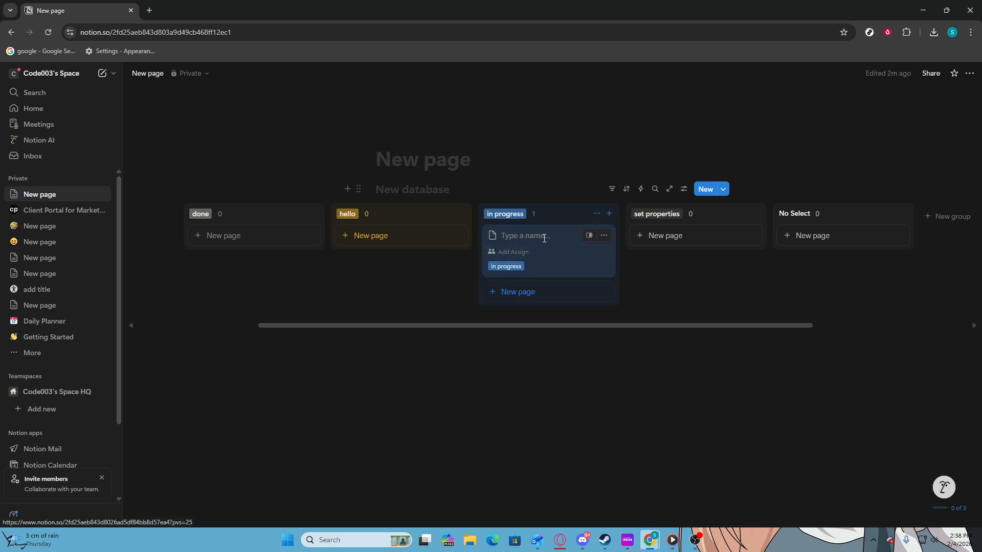
type("task 1")
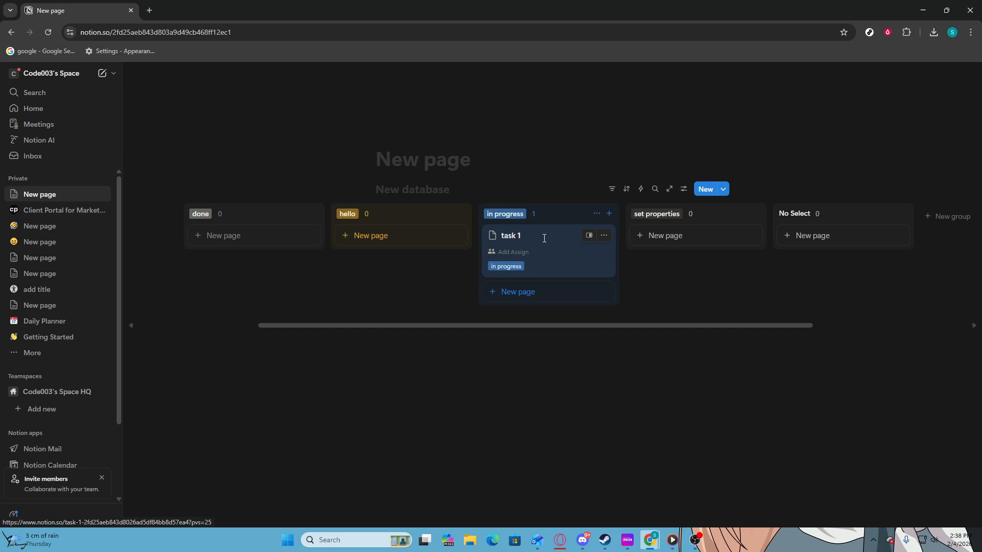
left_click(637, 370)
Add a new group named "one" to the board
left_click(948, 216)
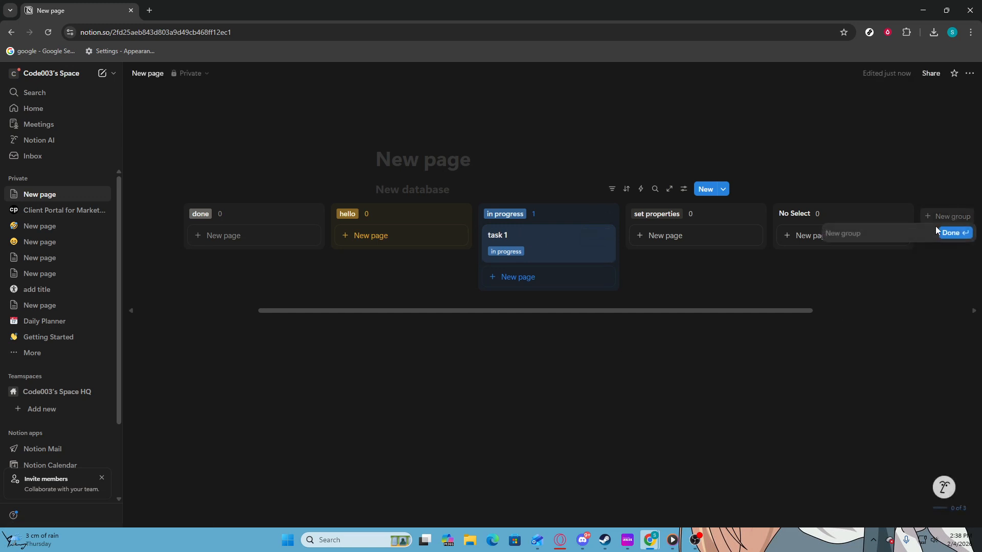
type("one")
key("Return")
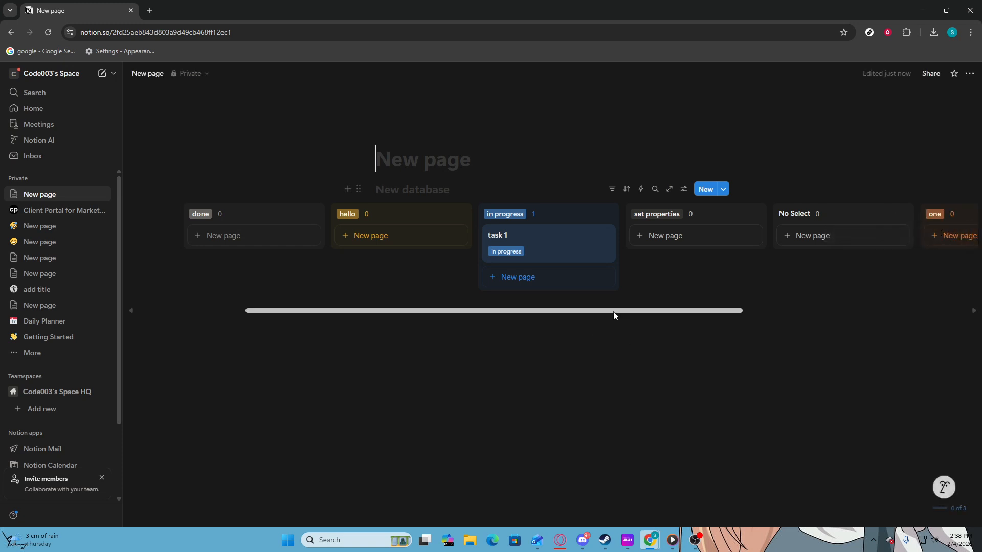
Rename the "one" group to "completed"
left_click_drag(614, 311, 772, 296)
left_click(671, 215)
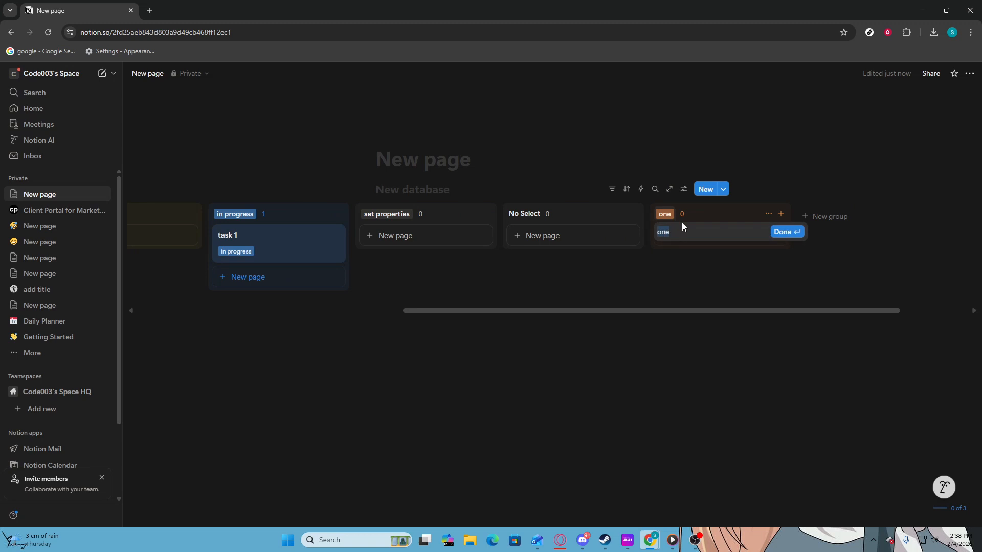
type("completed")
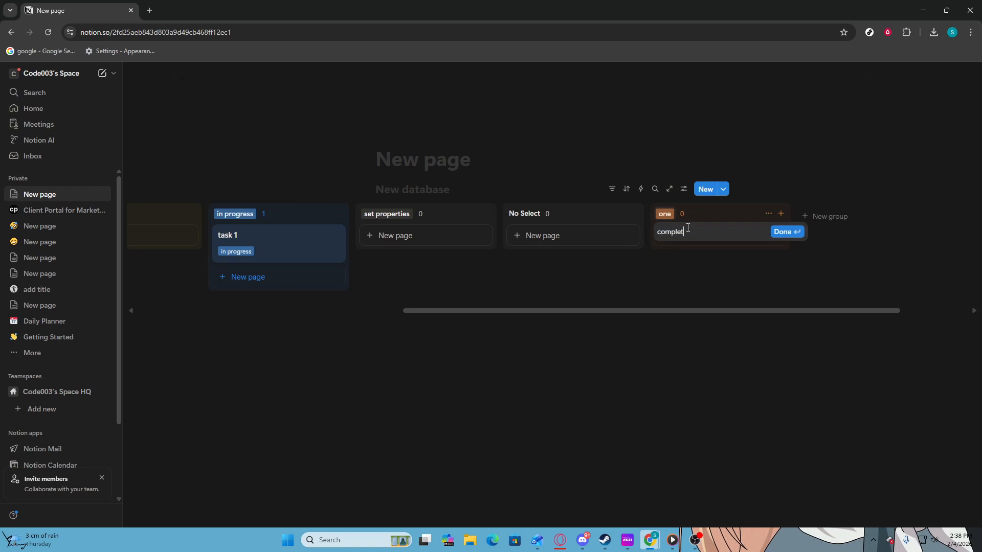